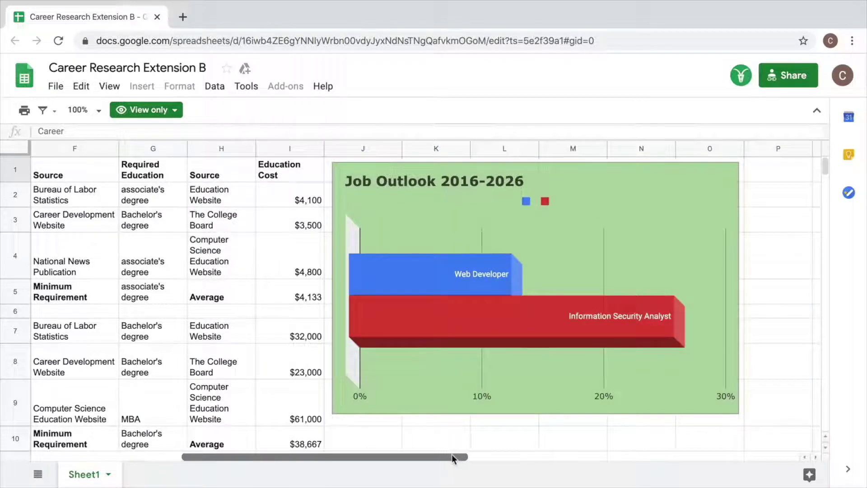
# Bring the editable Career Research sheet into view, showing columns A–I
pyautogui.moveTo(456, 454); pyautogui.dragTo(456, 453)
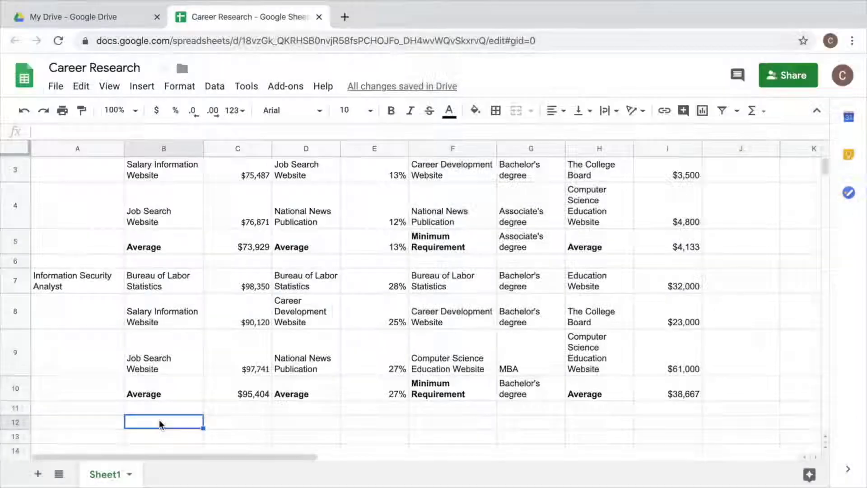
# Insert a new, empty chart into the Career Research sheet
pyautogui.click(146, 91)
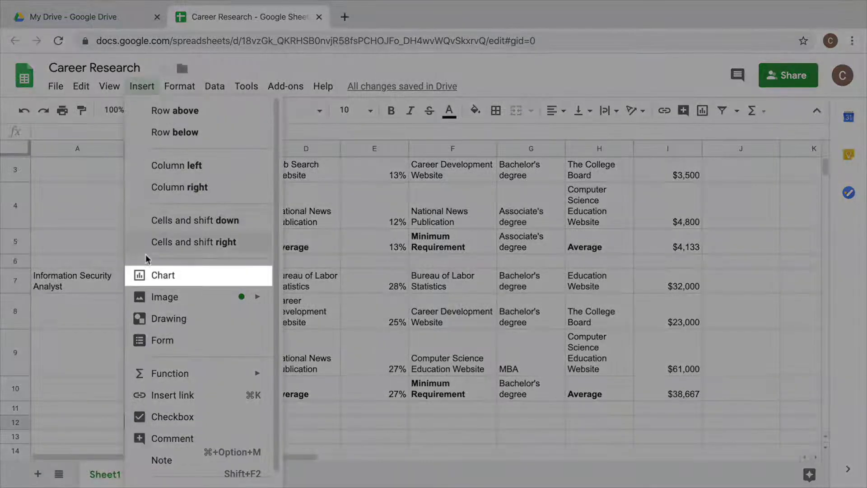
pyautogui.click(156, 272)
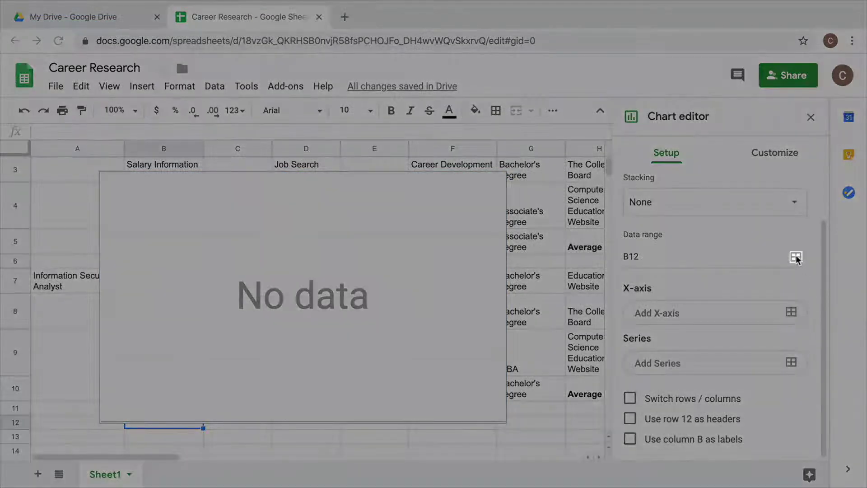
# Replace the chart's B12 data range with E5 and add E10 as a second range
pyautogui.click(795, 257)
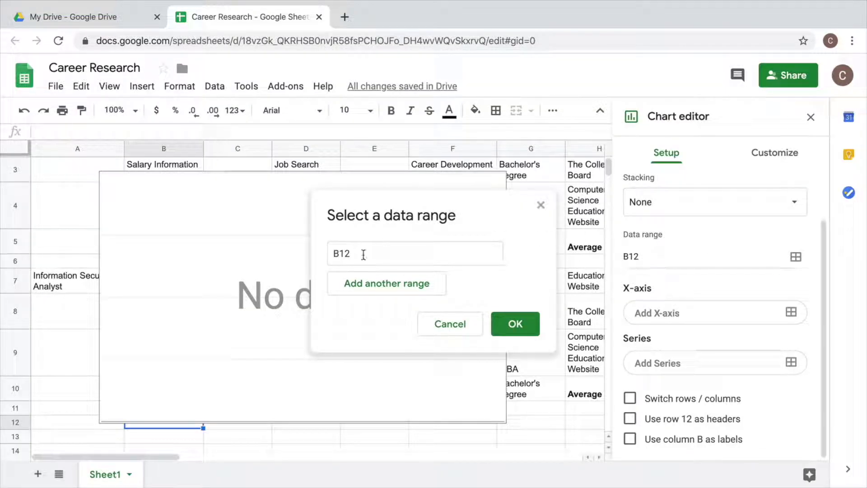
pyautogui.click(364, 255)
pyautogui.hotkey('ctrl', 'a')
pyautogui.write('E')
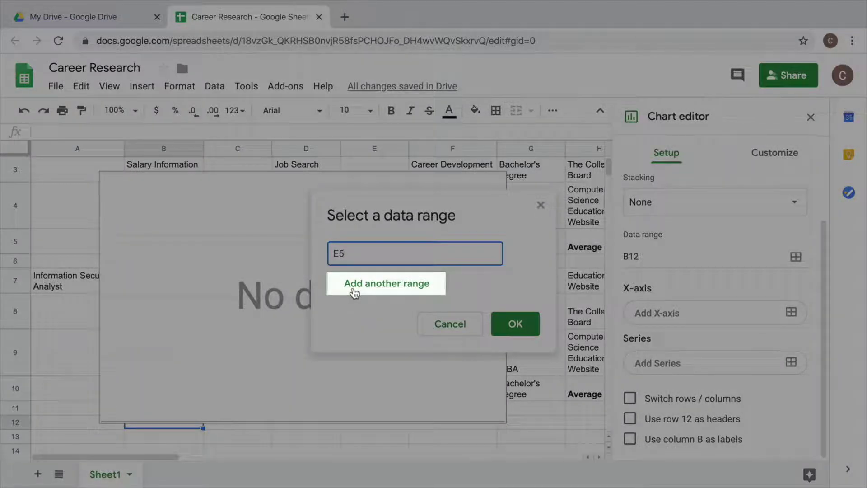
pyautogui.click(354, 289)
pyautogui.write('E10')
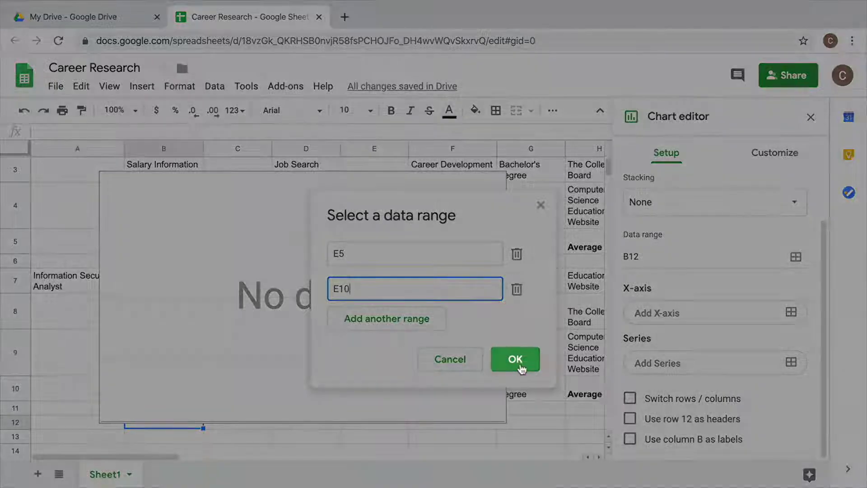
pyautogui.click(519, 364)
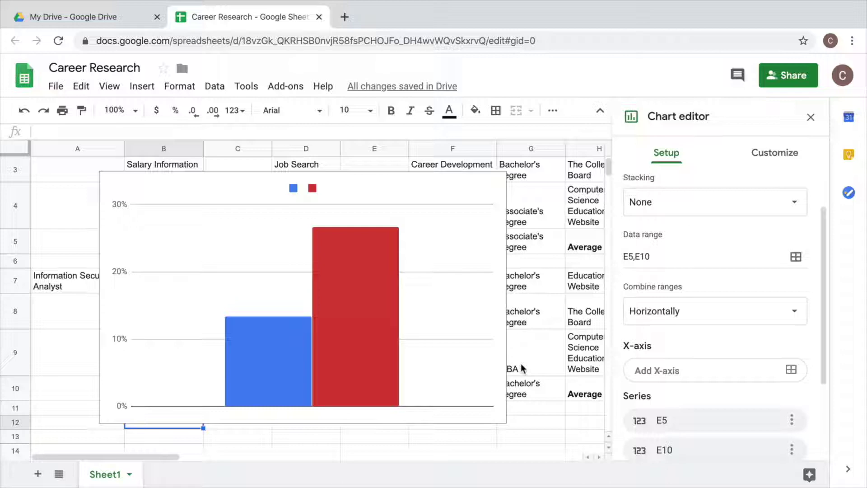
# Change the chart type to a horizontal Bar chart
pyautogui.scroll(2, 706, 296)
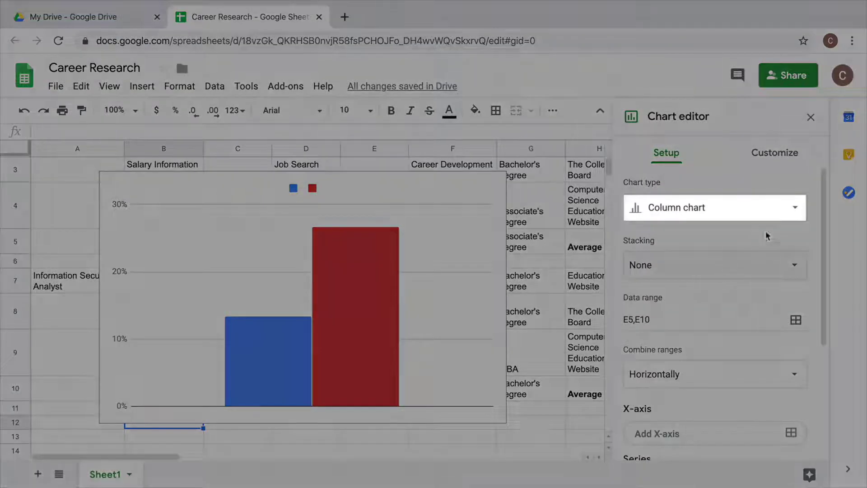
pyautogui.click(784, 209)
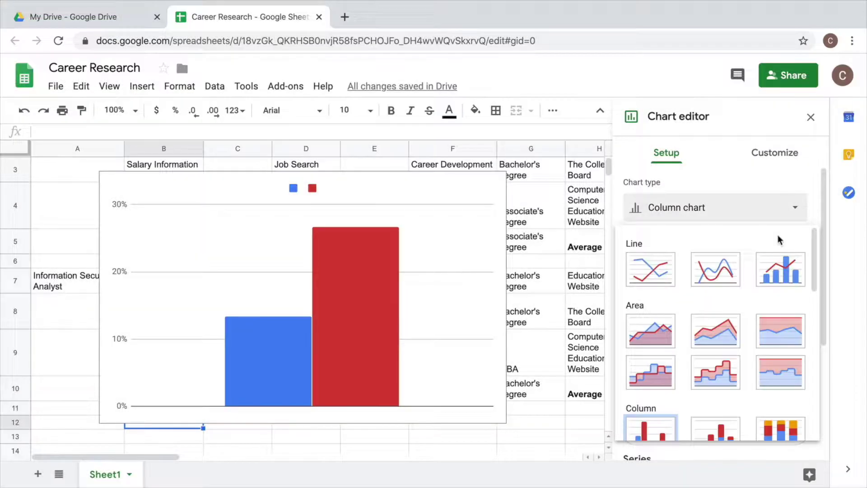
pyautogui.scroll(-4, 777, 239)
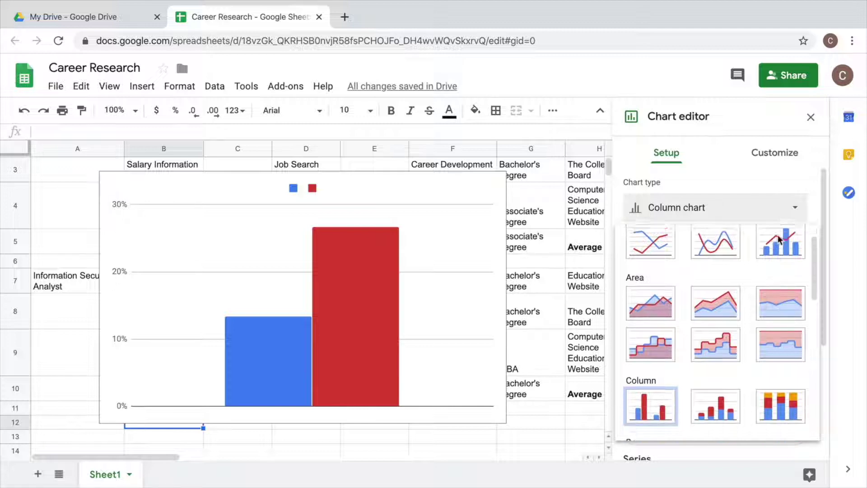
pyautogui.scroll(-1, 777, 240)
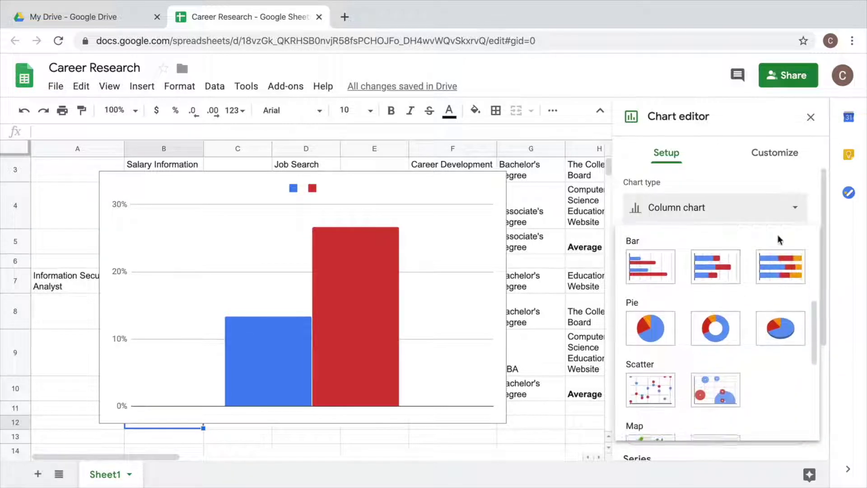
pyautogui.scroll(5, 716, 290)
pyautogui.scroll(-4, 716, 289)
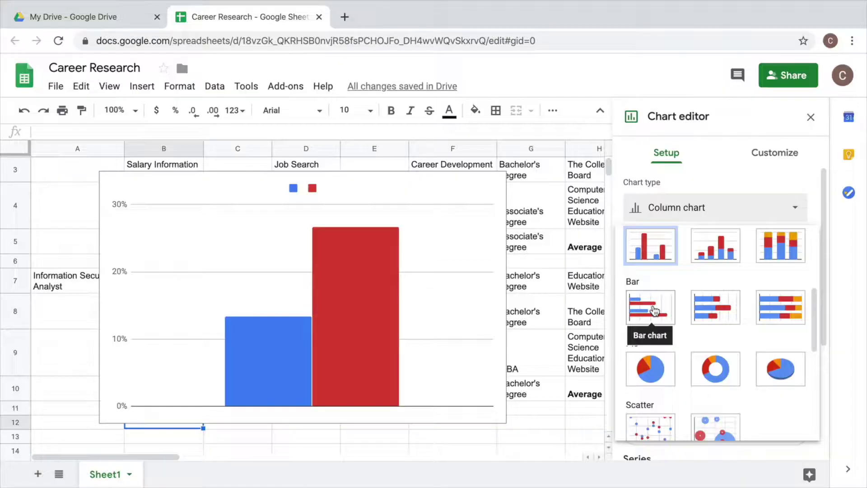
pyautogui.click(654, 311)
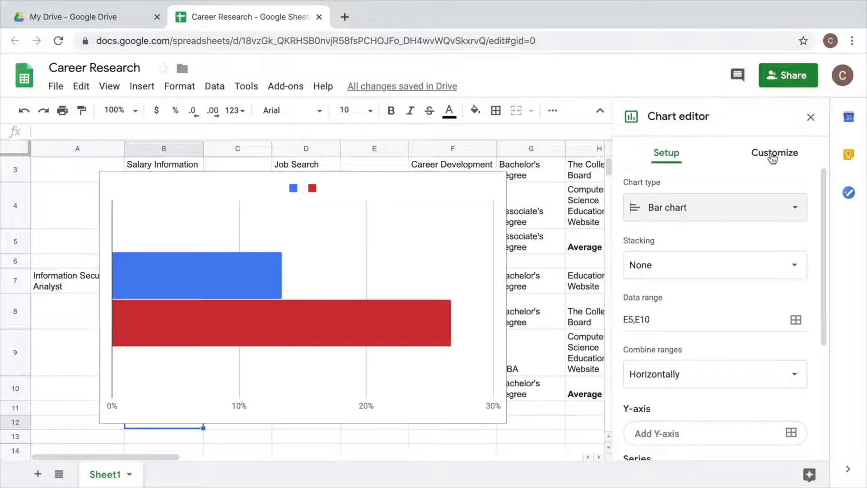
# Give the chart the bold title 'Job Outlook 2016-2026'
pyautogui.click(772, 156)
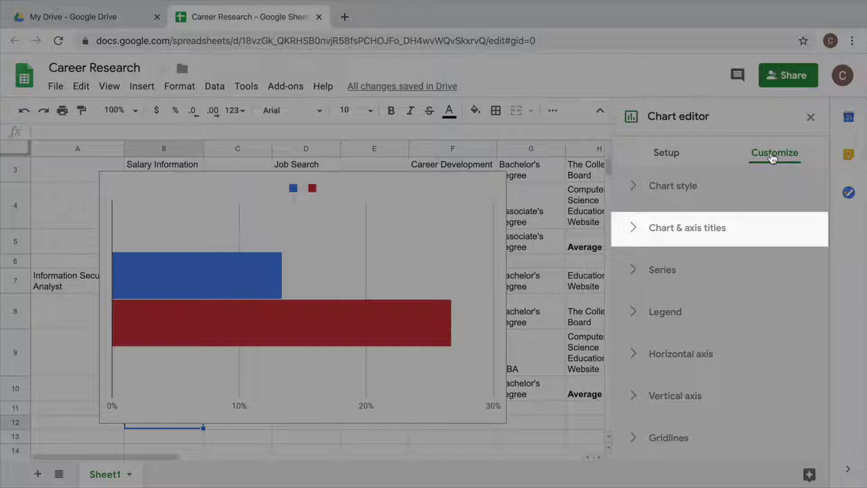
pyautogui.click(634, 230)
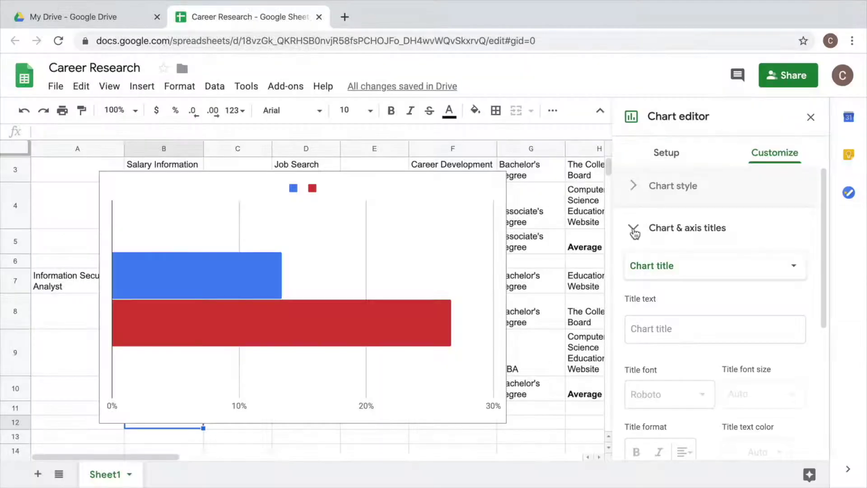
pyautogui.click(664, 328)
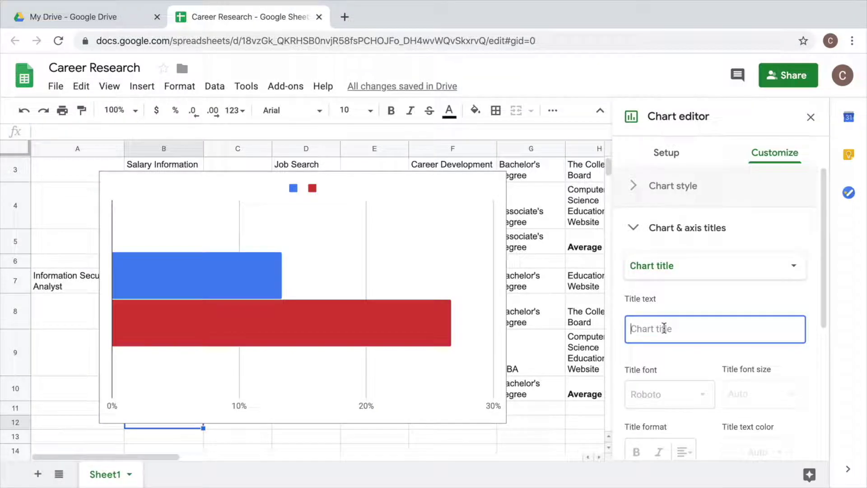
pyautogui.write('Job Outlook 2016')
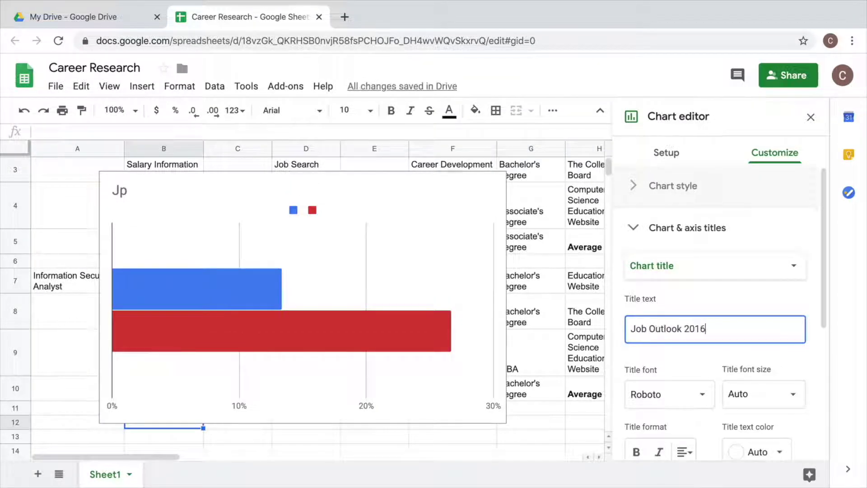
pyautogui.write('-2026')
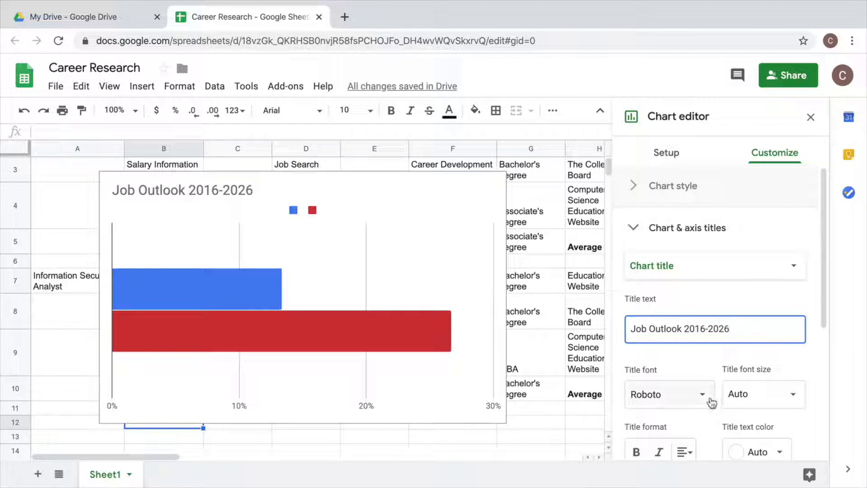
pyautogui.scroll(-1, 704, 418)
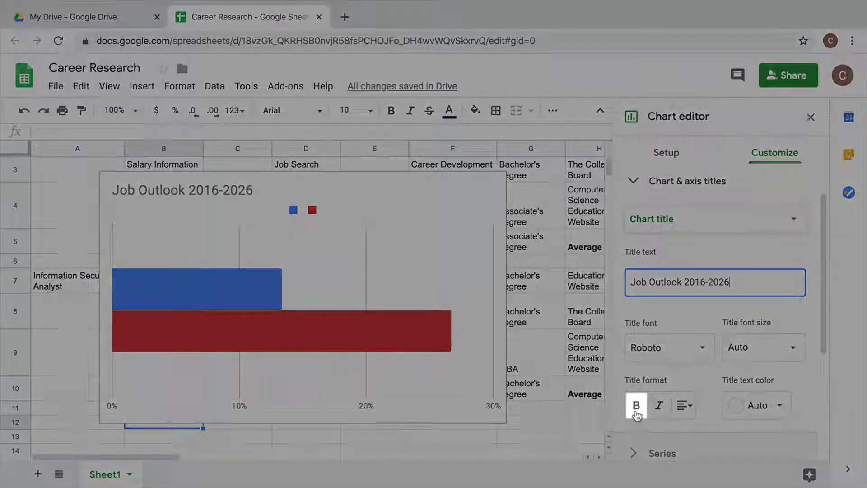
pyautogui.click(636, 404)
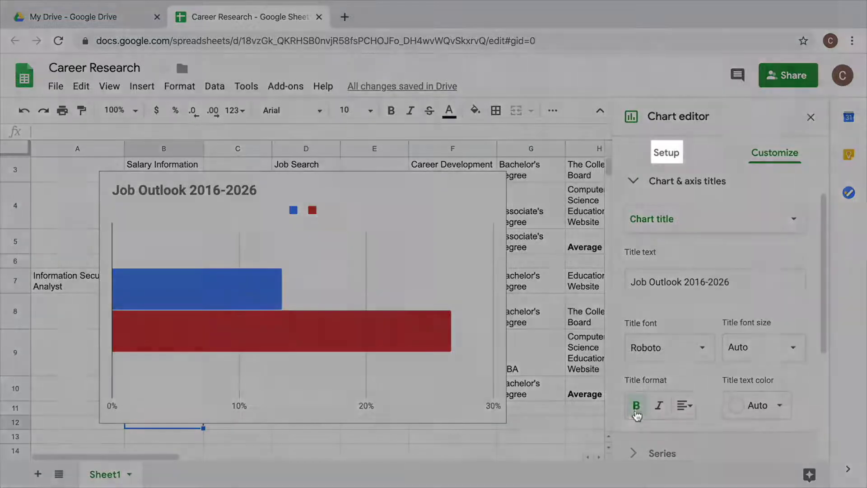
# Label the E5 series bar with cell A2 (Web Developer)
pyautogui.click(665, 153)
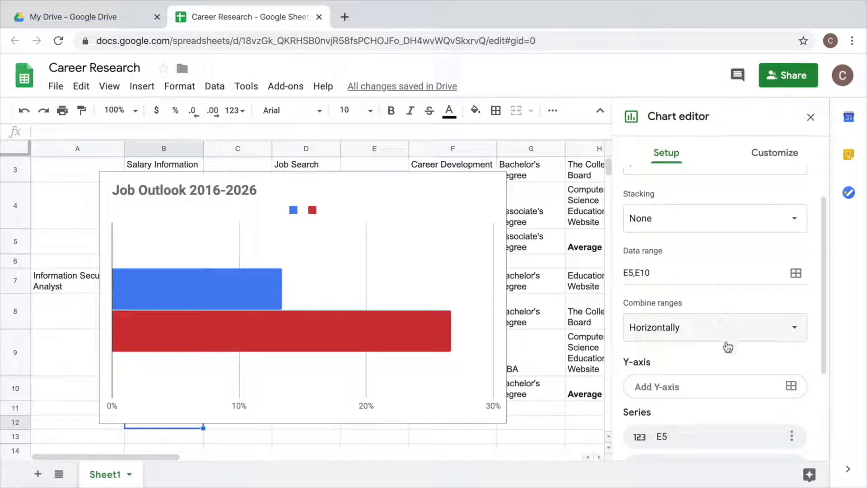
pyautogui.scroll(-2, 726, 344)
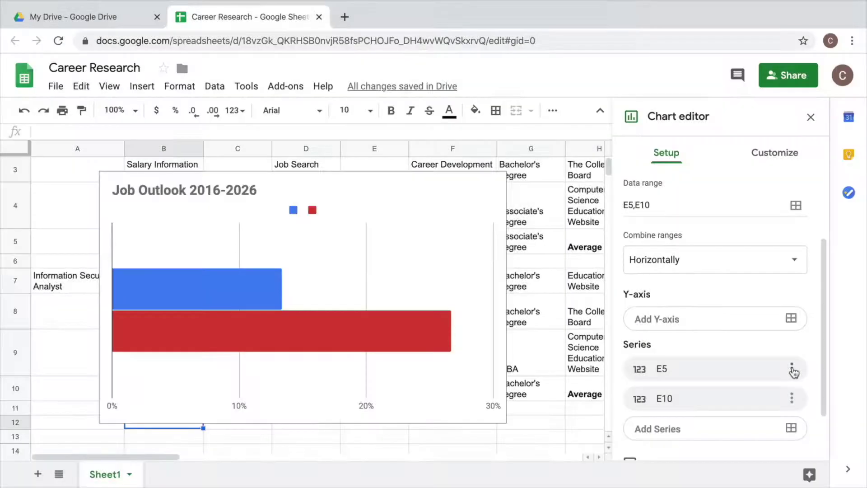
pyautogui.click(793, 370)
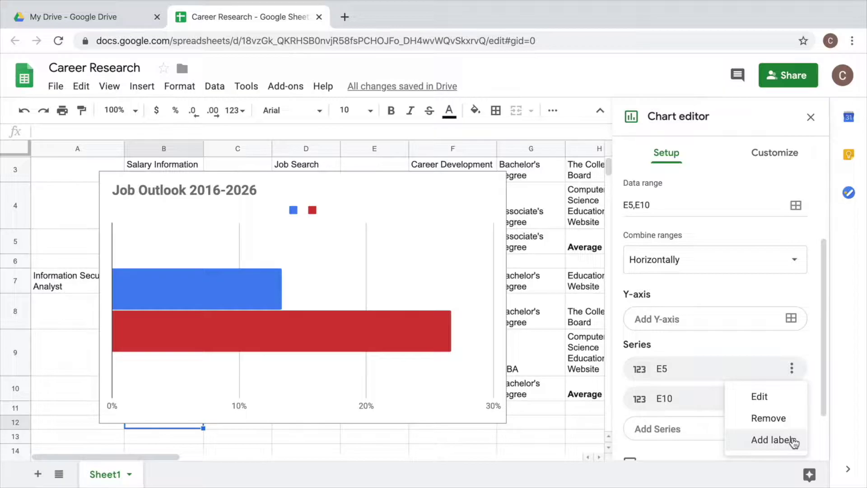
pyautogui.click(793, 440)
pyautogui.click(409, 260)
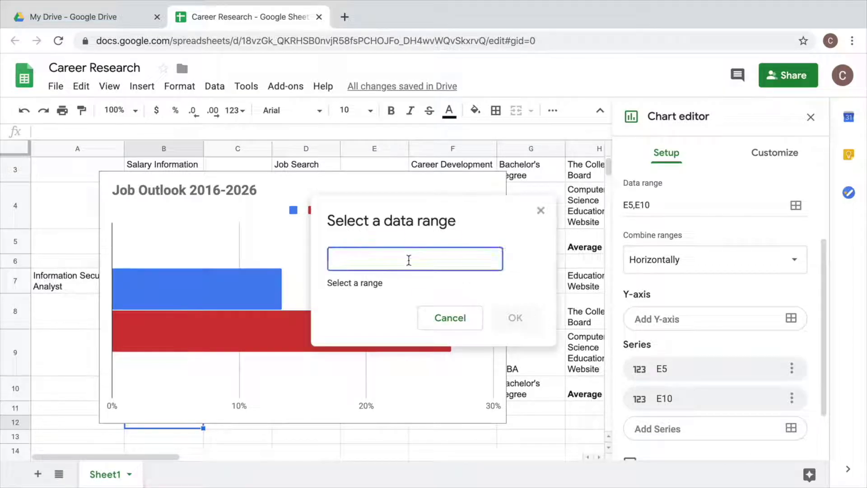
pyautogui.write('A2')
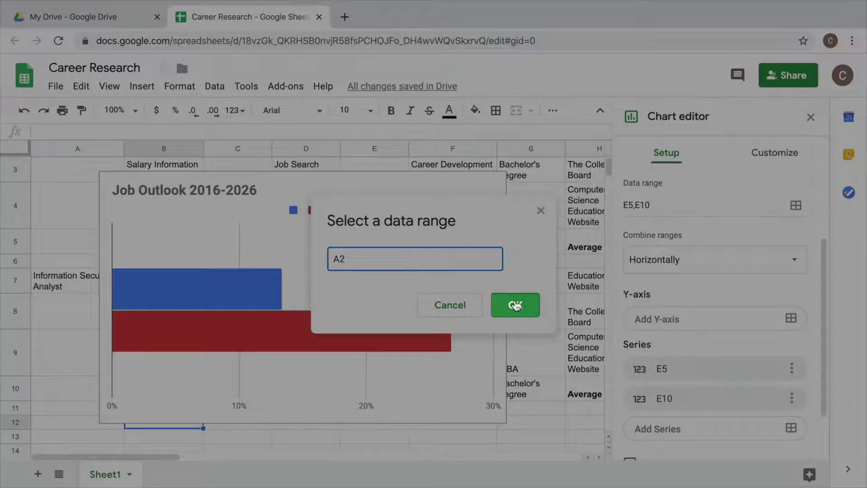
pyautogui.click(514, 305)
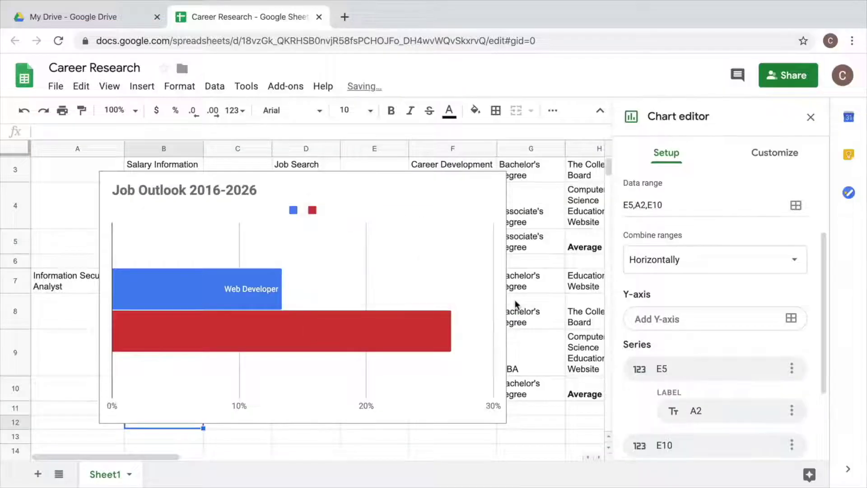
# Label the E10 series bar with cell A7 (Information Security Analyst)
pyautogui.scroll(-2, 700, 375)
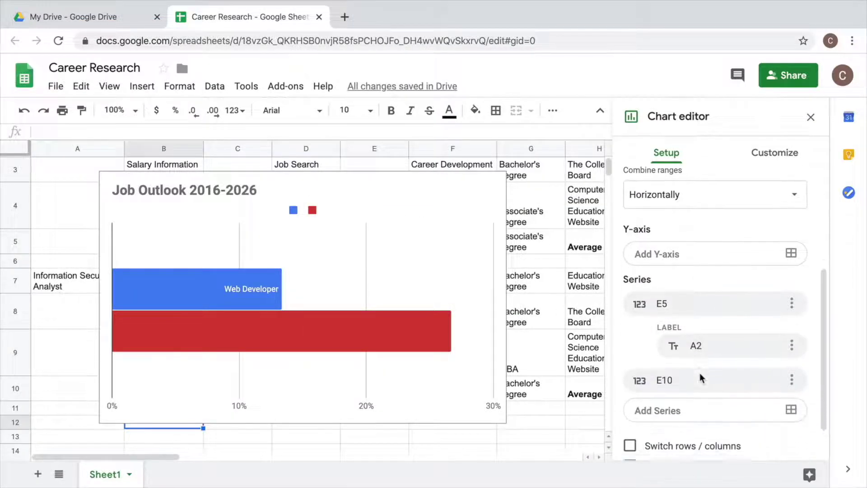
pyautogui.click(790, 349)
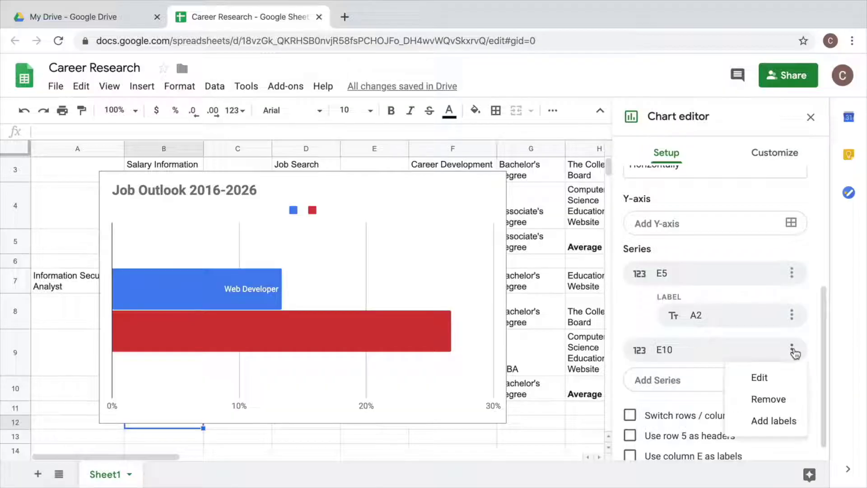
pyautogui.click(793, 422)
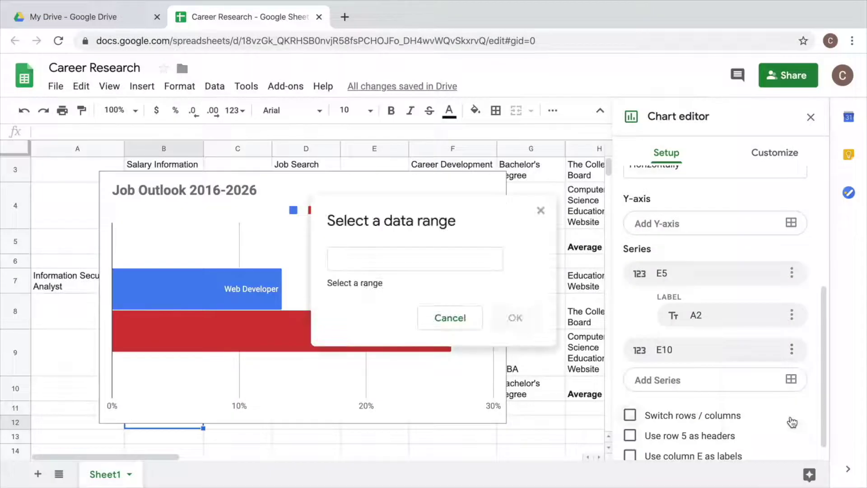
pyautogui.click(392, 258)
pyautogui.write('A7')
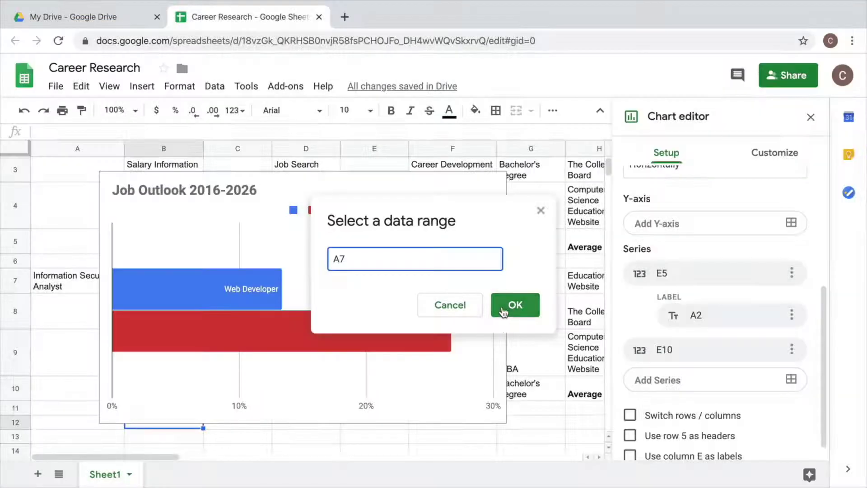
pyautogui.click(510, 307)
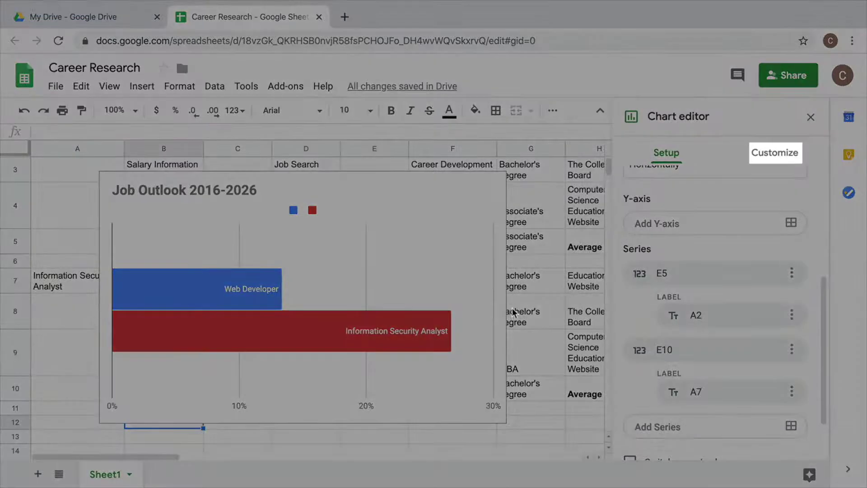
# Style the chart with a light green 2 background, Verdana font and 3D bars, then close the editor
pyautogui.click(772, 154)
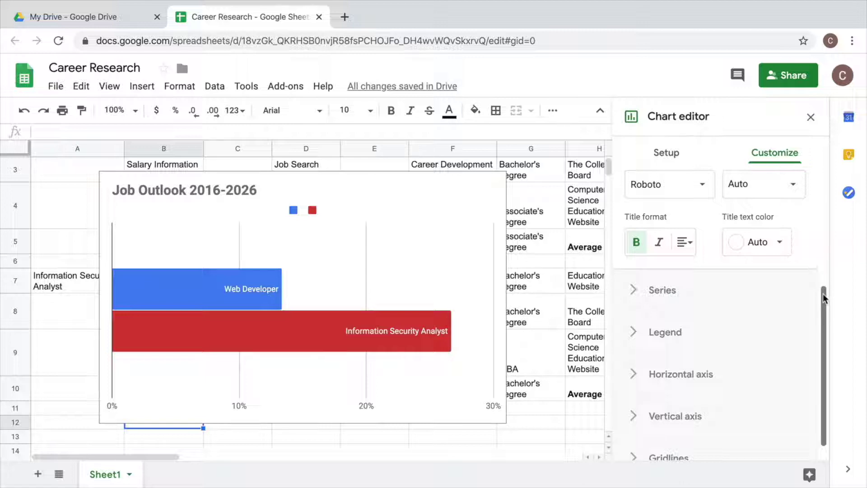
pyautogui.moveTo(822, 298); pyautogui.dragTo(810, 158)
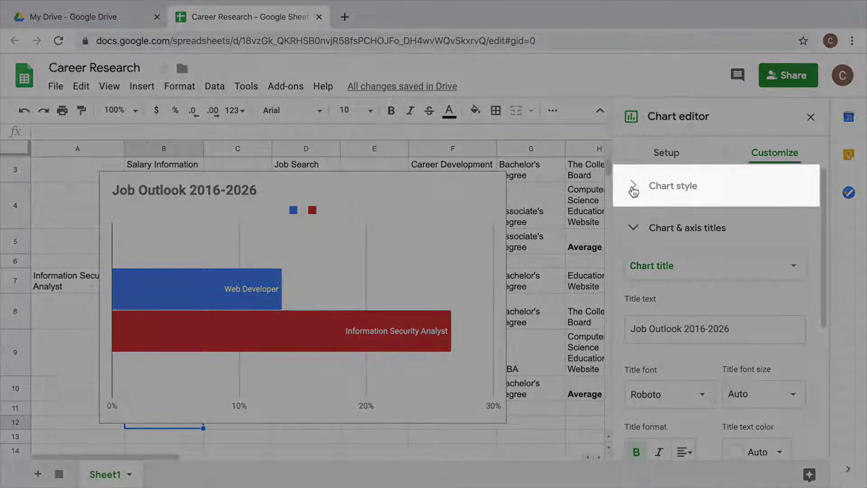
pyautogui.click(633, 189)
pyautogui.click(658, 243)
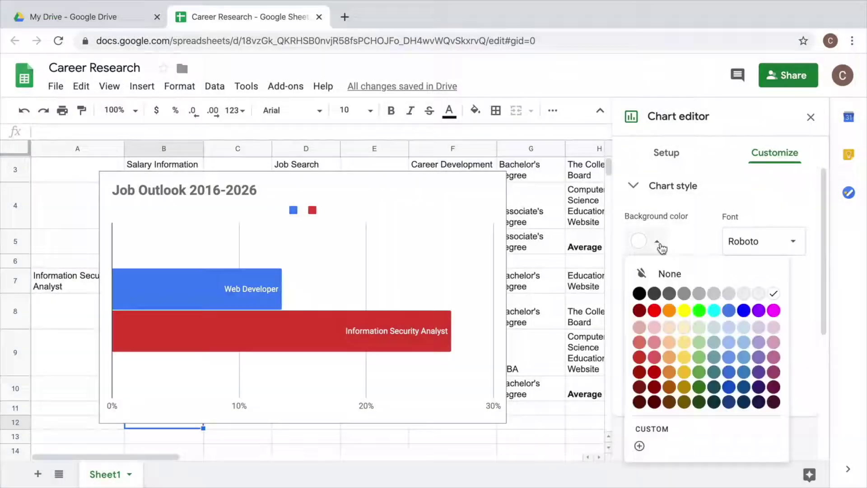
pyautogui.click(699, 342)
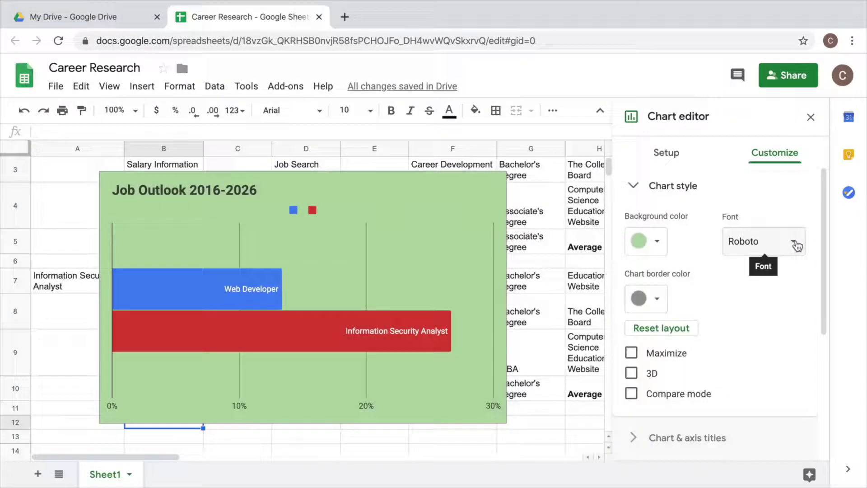
pyautogui.click(797, 245)
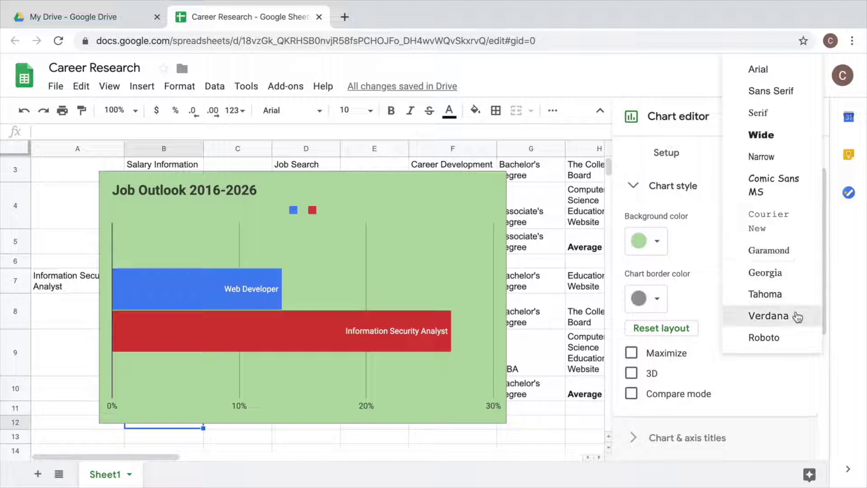
pyautogui.click(797, 315)
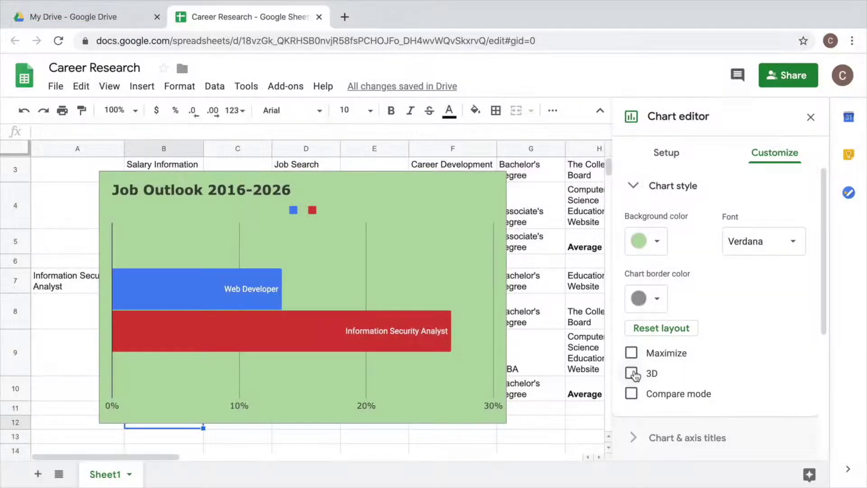
pyautogui.click(631, 372)
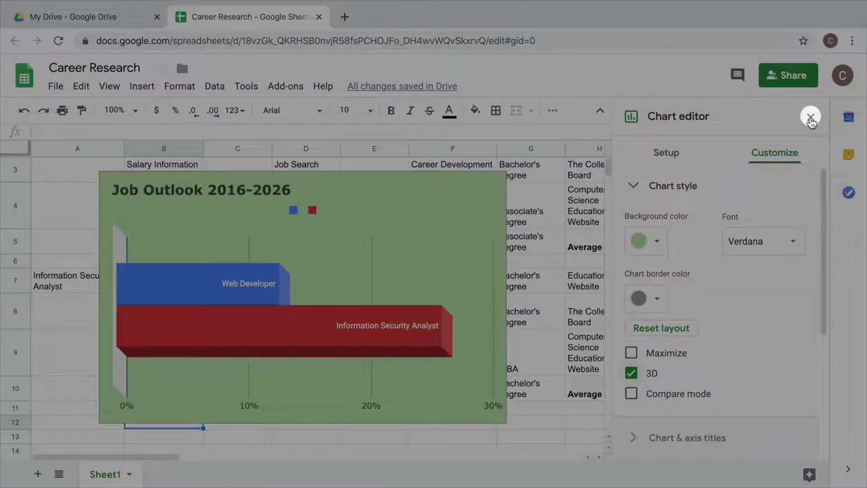
pyautogui.click(810, 117)
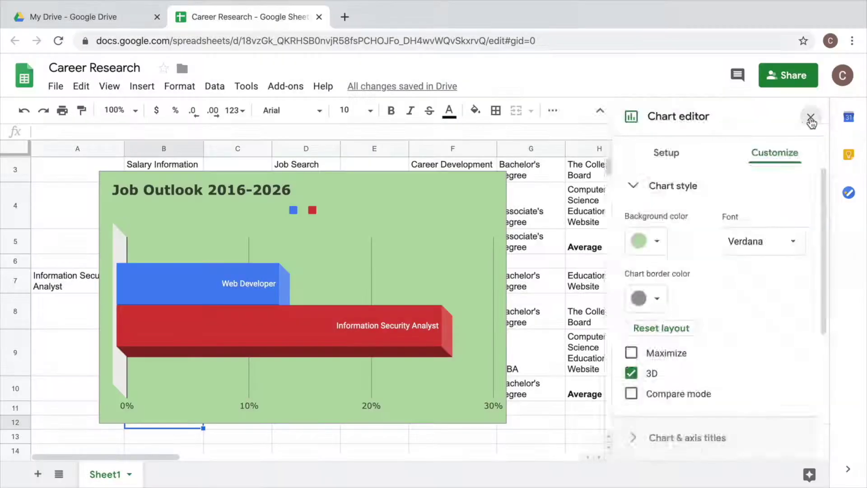
# Move the Job Outlook chart to column J, right of the Education Cost column
pyautogui.click(349, 258)
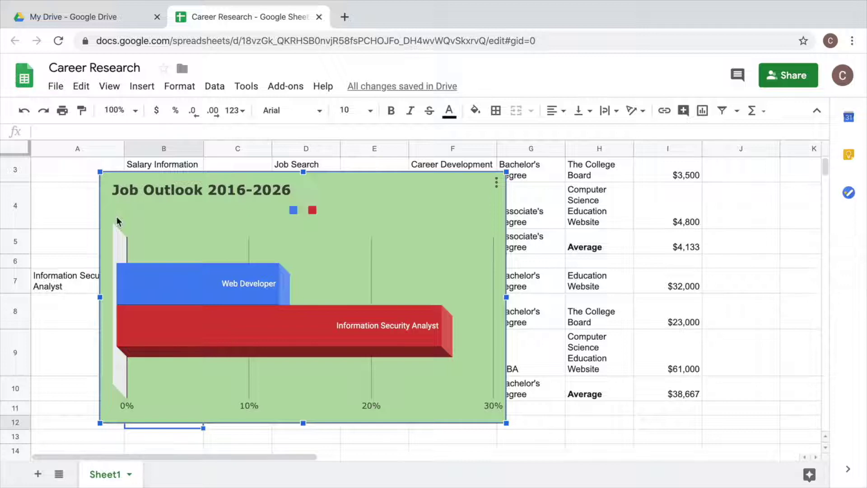
pyautogui.moveTo(117, 222); pyautogui.dragTo(740, 190)
pyautogui.scroll(2, 739, 189)
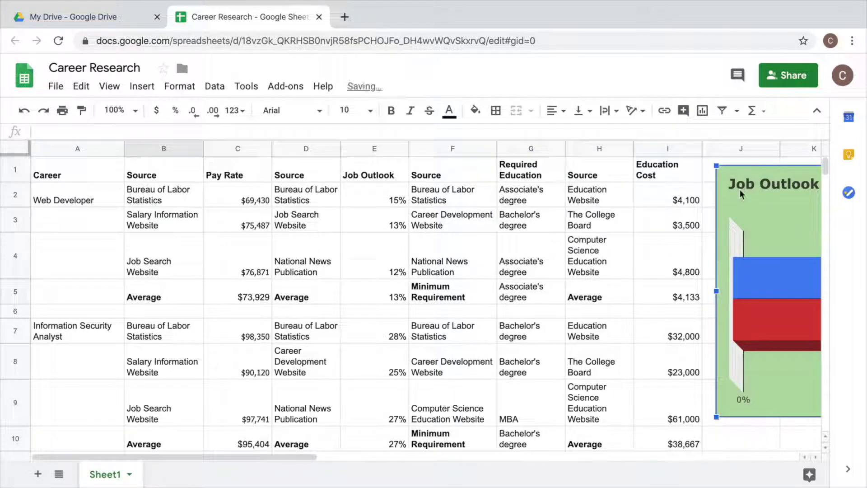